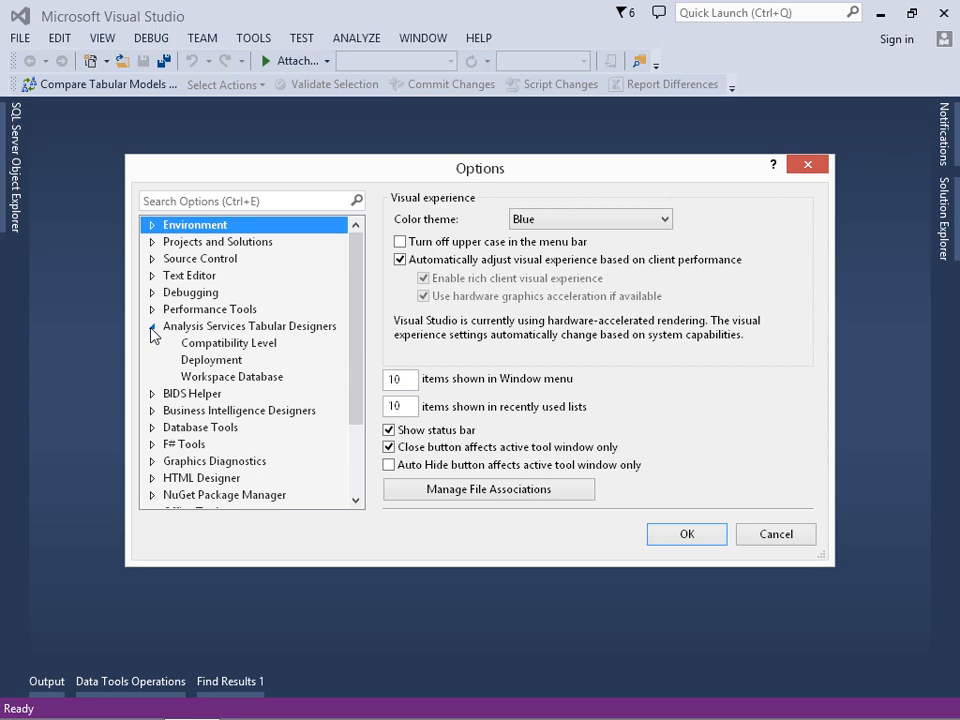
Open the Workspace Database options for tabular designers and test the connection to the default workspace server localhost\TABULAR.
{"action": "left_click", "coordinate": [219, 376]}
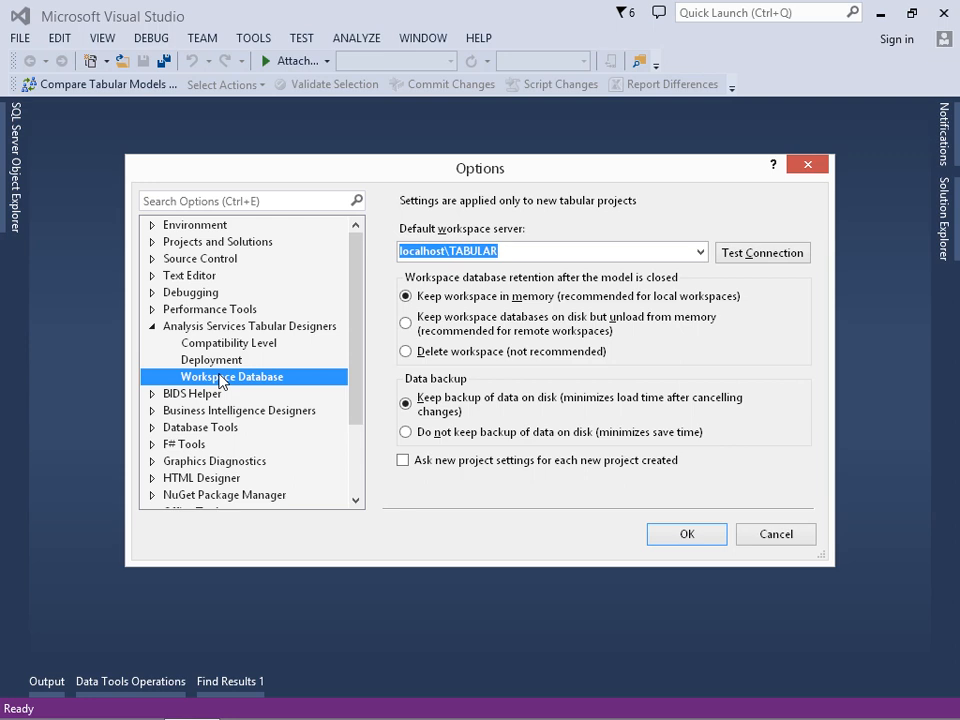
{"action": "left_click", "coordinate": [512, 252]}
{"action": "left_click", "coordinate": [512, 252]}
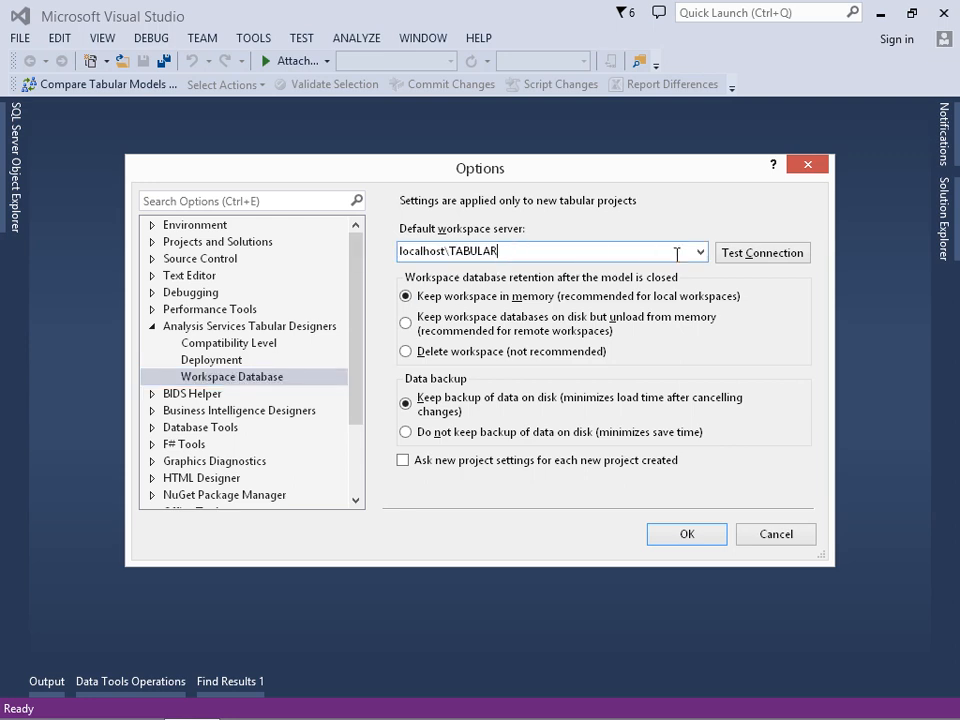
{"action": "left_click", "coordinate": [731, 258]}
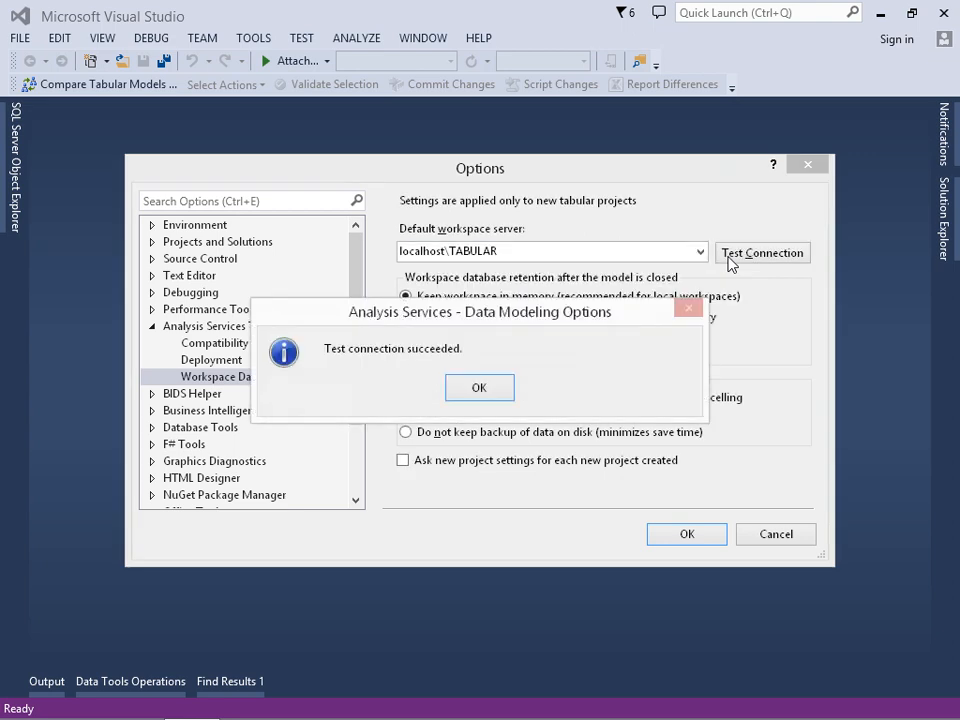
{"action": "left_click", "coordinate": [480, 388]}
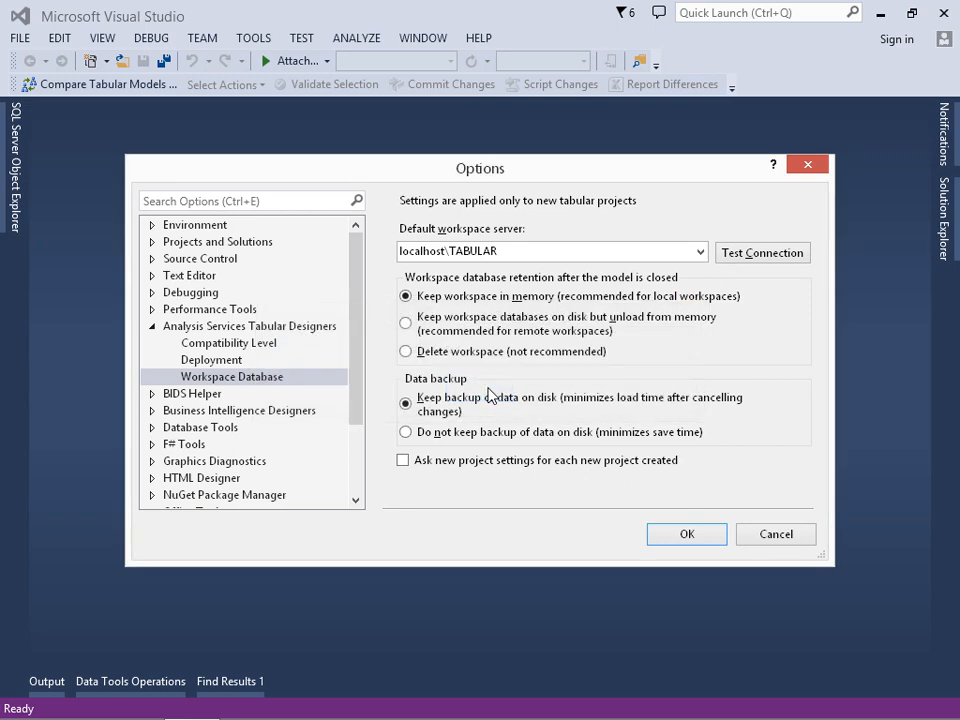
Try the unload-to-disk workspace retention and no-backup options, returning to keeping the workspace in memory and the data backup on disk.
{"action": "left_click", "coordinate": [450, 299]}
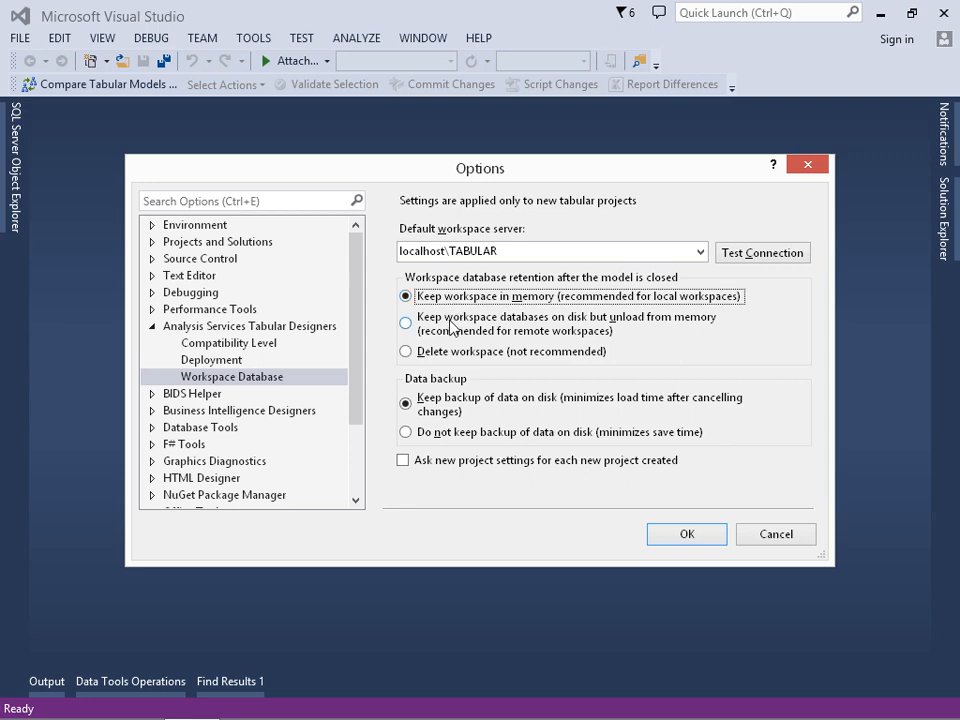
{"action": "left_click", "coordinate": [451, 326]}
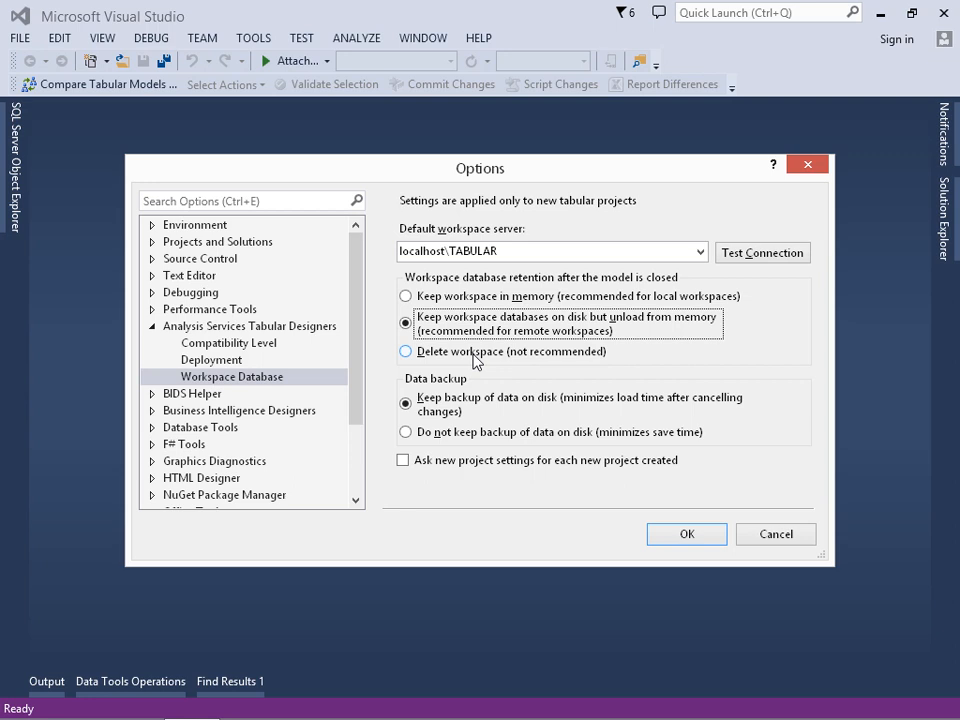
{"action": "left_click", "coordinate": [460, 298]}
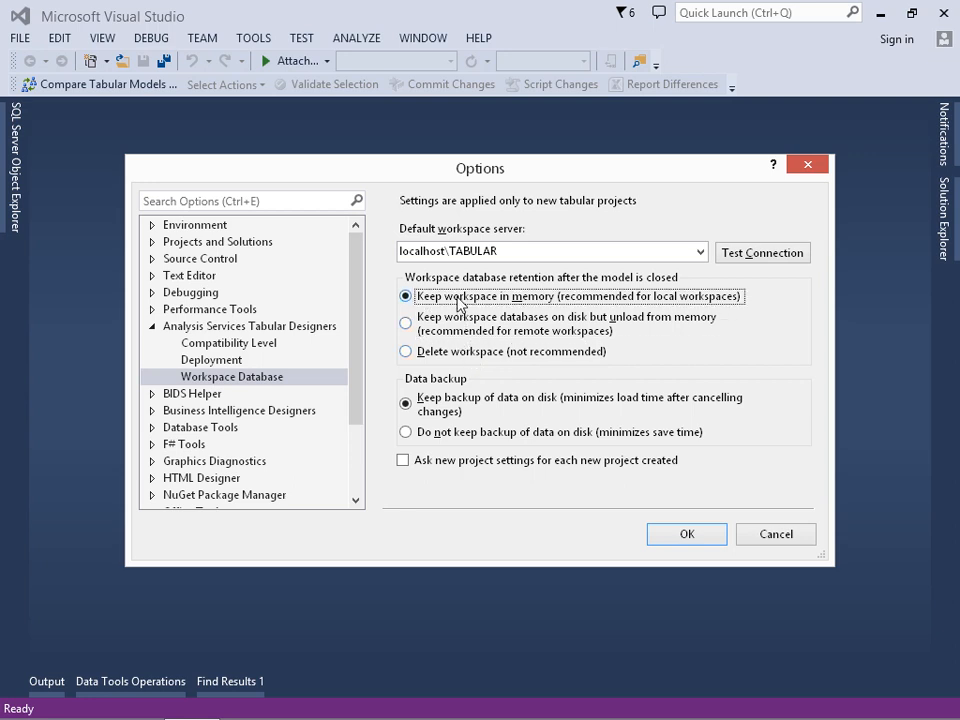
{"action": "left_click", "coordinate": [455, 436]}
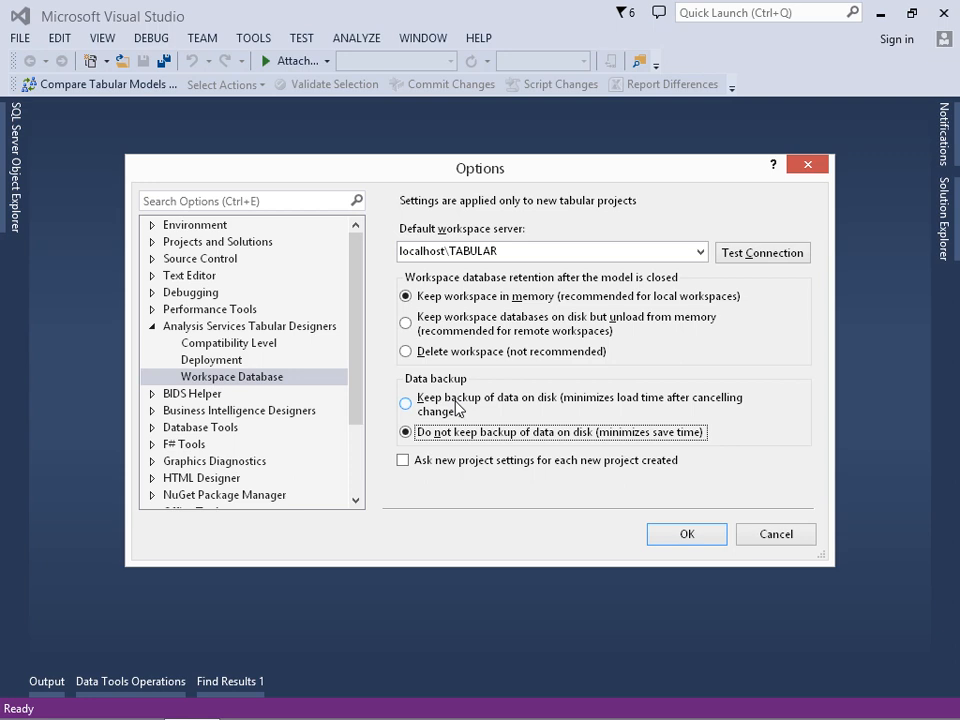
{"action": "left_click", "coordinate": [457, 407]}
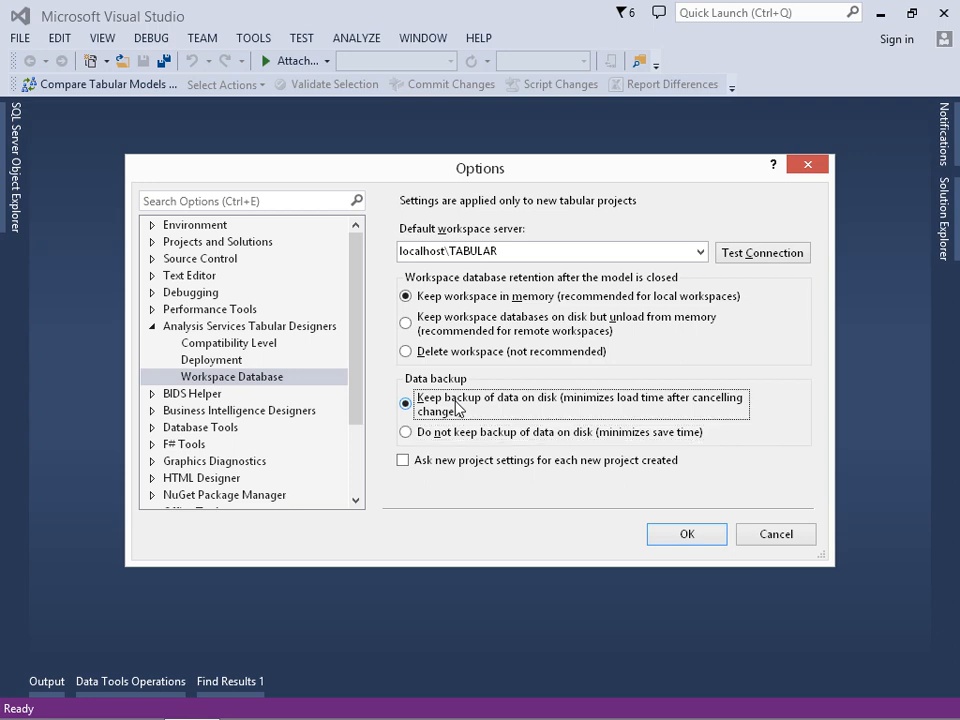
Enable asking for new project settings for each new project created and apply the options.
{"action": "left_click", "coordinate": [447, 461]}
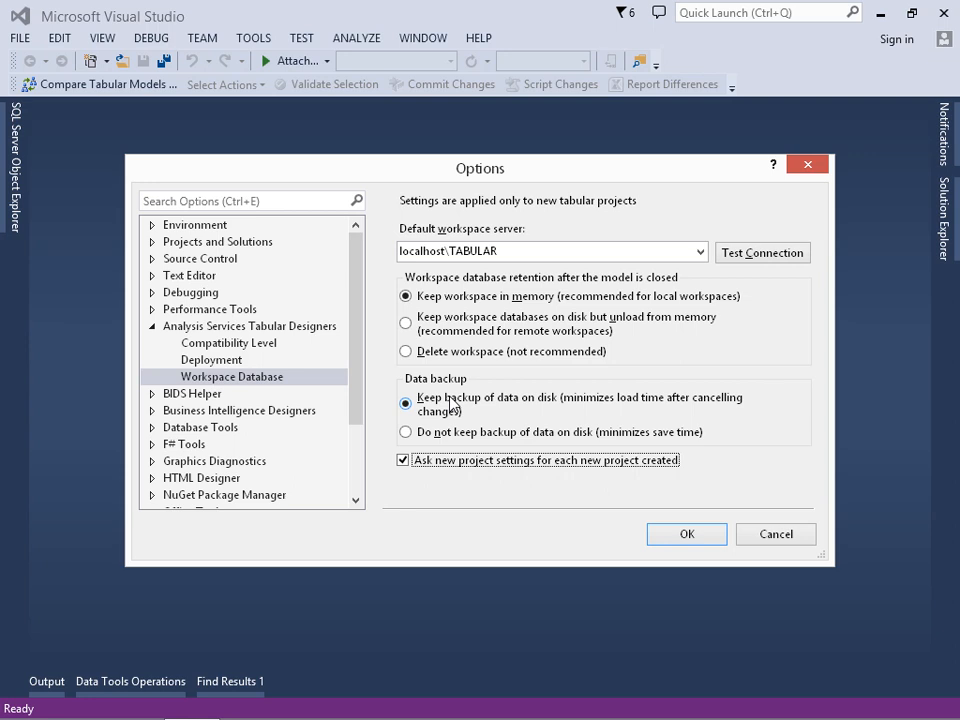
{"action": "left_click", "coordinate": [658, 536]}
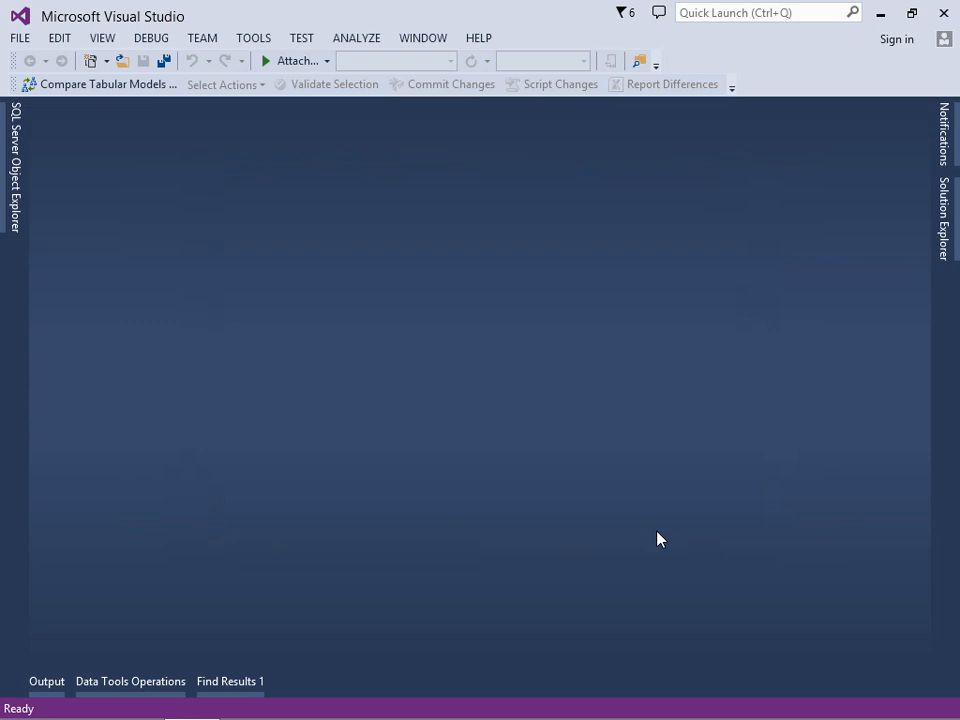
Start a new project from the Business Intelligence templates, choosing Analysis Services Tabular Project.
{"action": "left_click", "coordinate": [24, 40]}
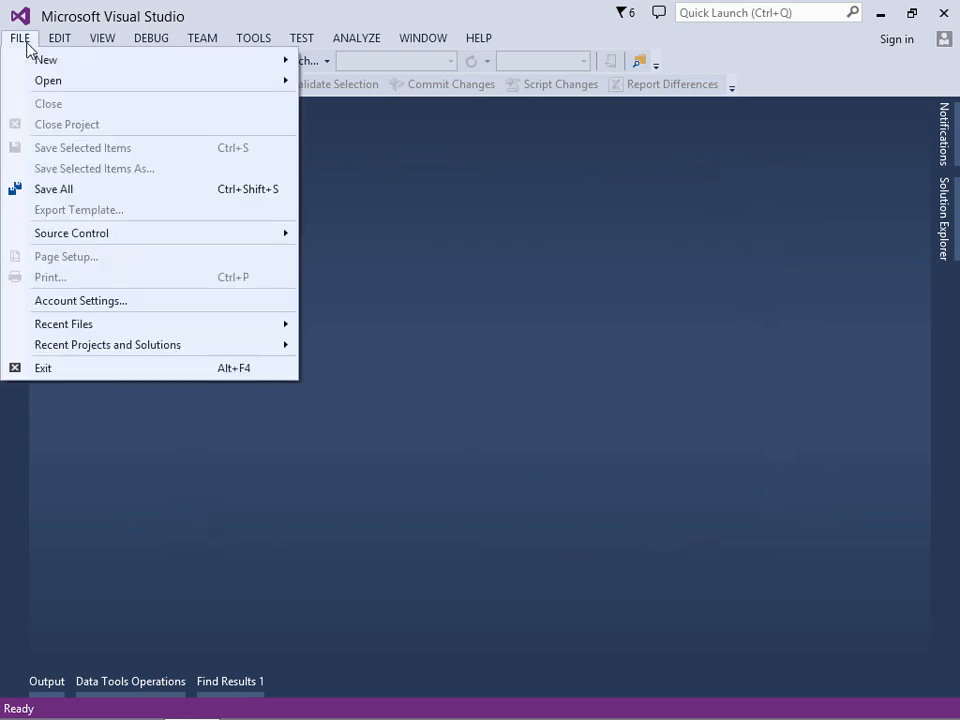
{"action": "mouse_move", "coordinate": [30, 60]}
{"action": "left_click", "coordinate": [325, 61]}
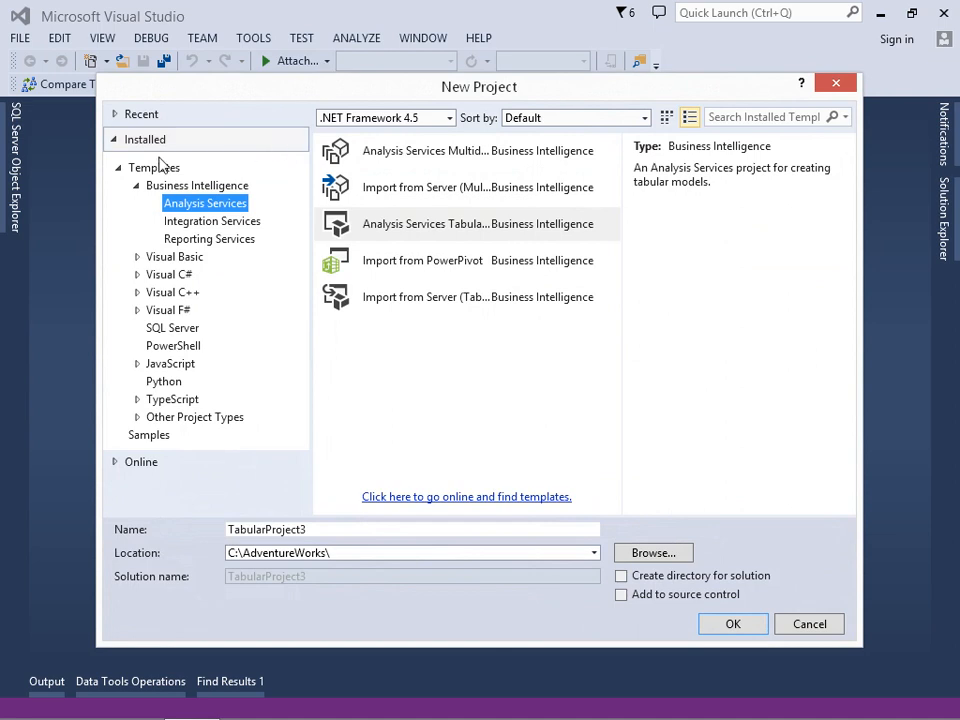
{"action": "left_click", "coordinate": [148, 187]}
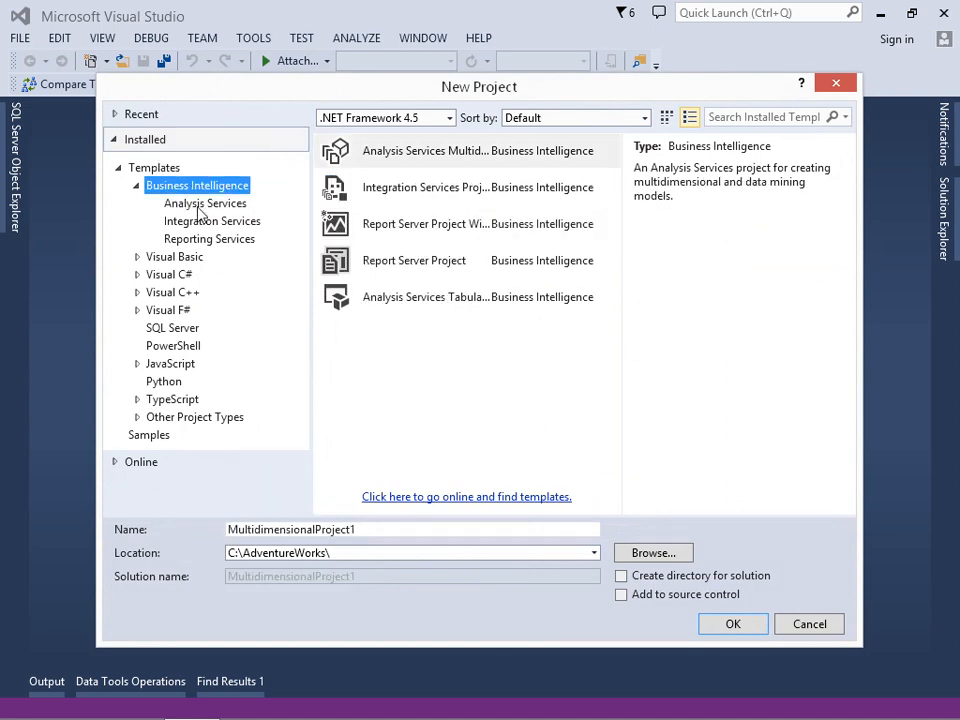
{"action": "left_click", "coordinate": [200, 210]}
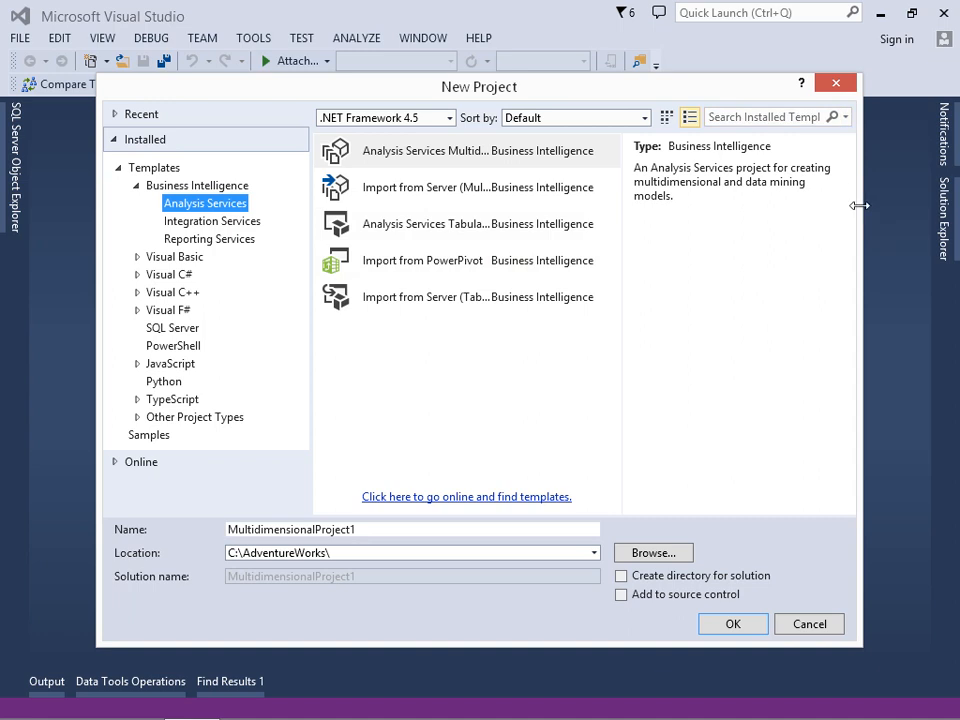
{"action": "left_click_drag", "start_coordinate": [857, 204], "coordinate": [955, 206]}
{"action": "left_click_drag", "start_coordinate": [97, 75], "coordinate": [23, 18]}
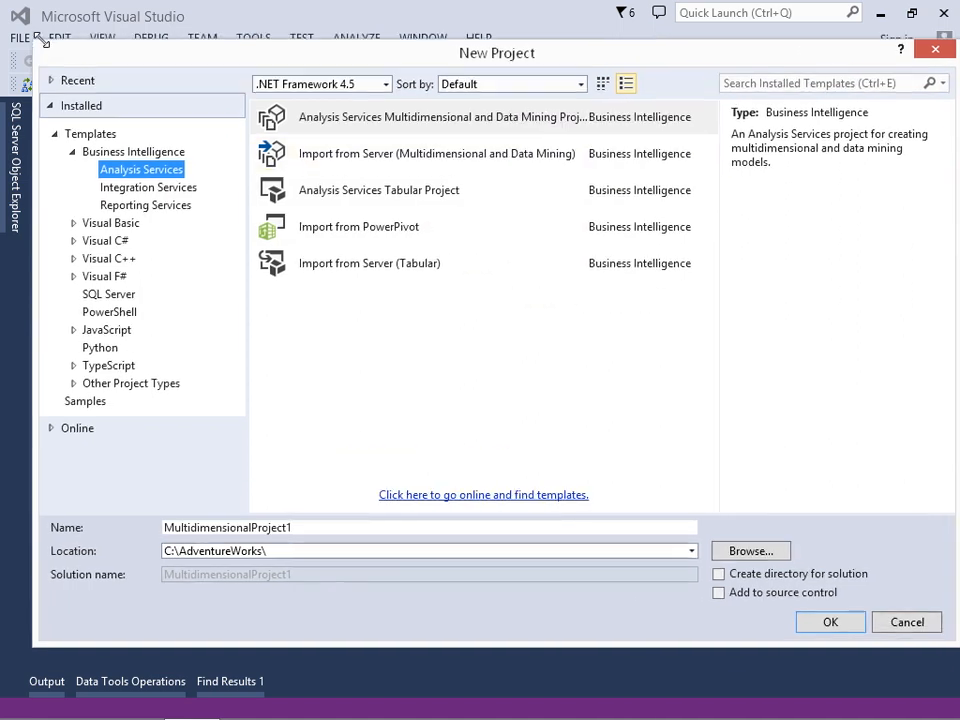
{"action": "left_click", "coordinate": [330, 178]}
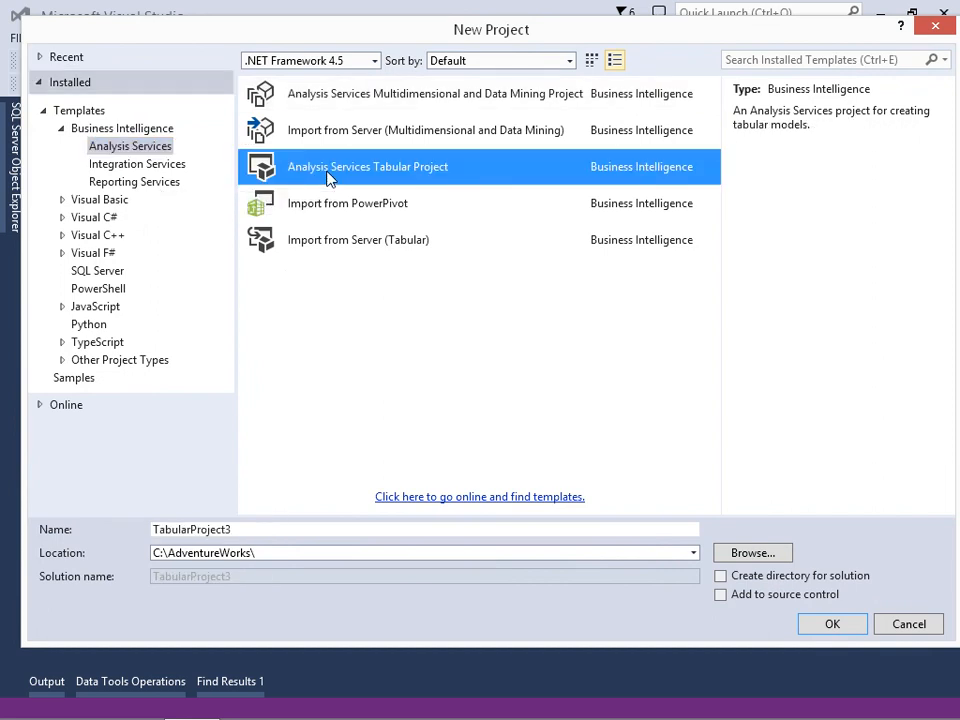
Set the new project's location to the folder C:\SSAS\Tabular.
{"action": "left_click", "coordinate": [742, 553]}
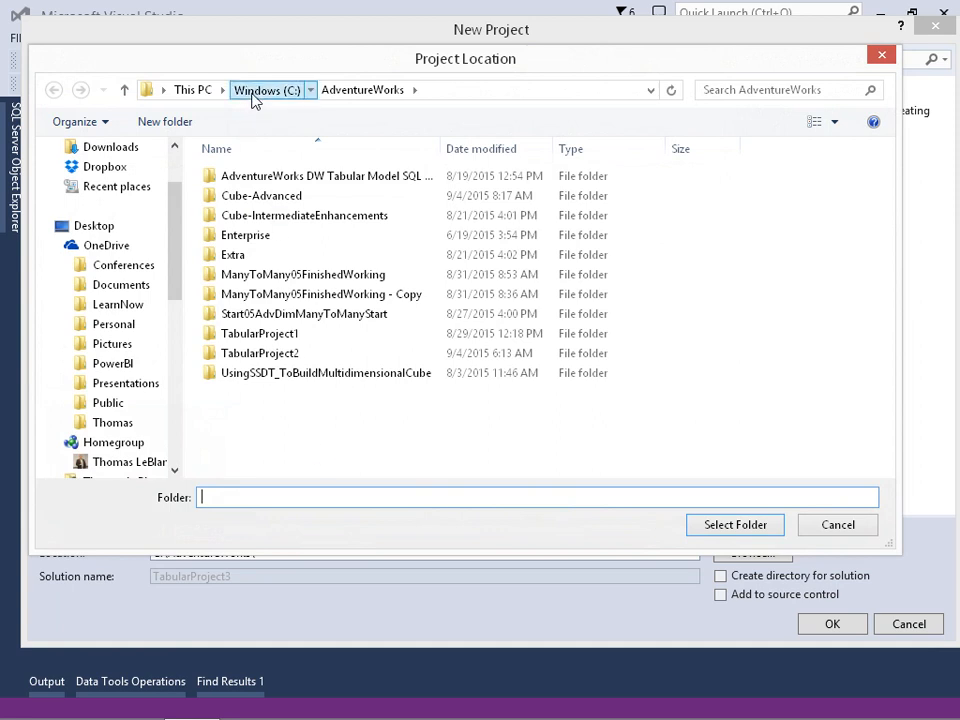
{"action": "left_click", "coordinate": [255, 92]}
{"action": "double_click", "coordinate": [252, 441]}
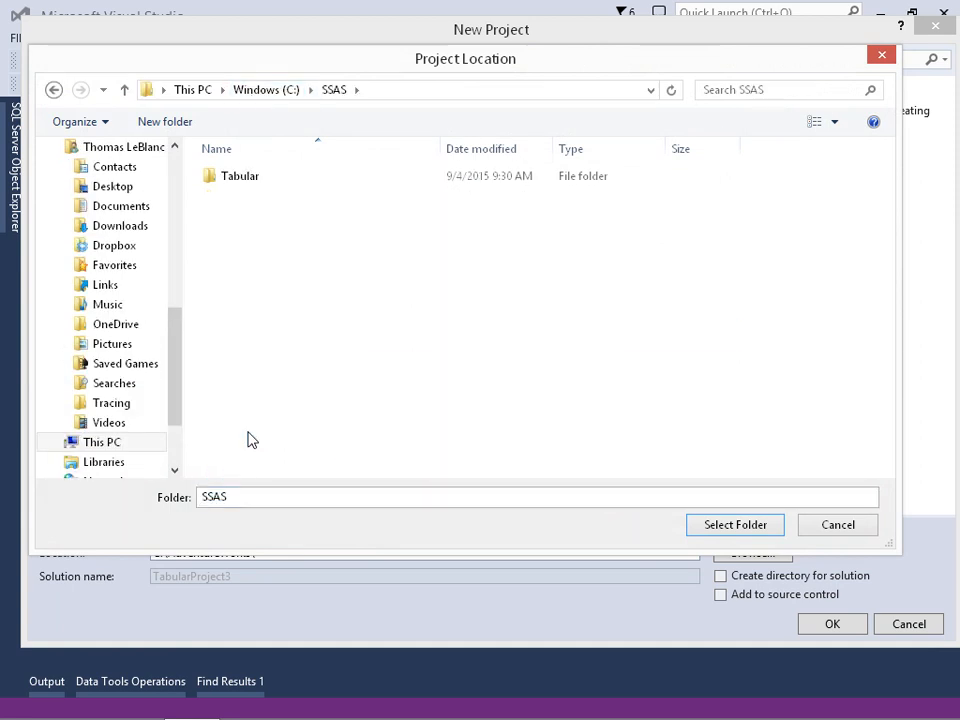
{"action": "double_click", "coordinate": [238, 183]}
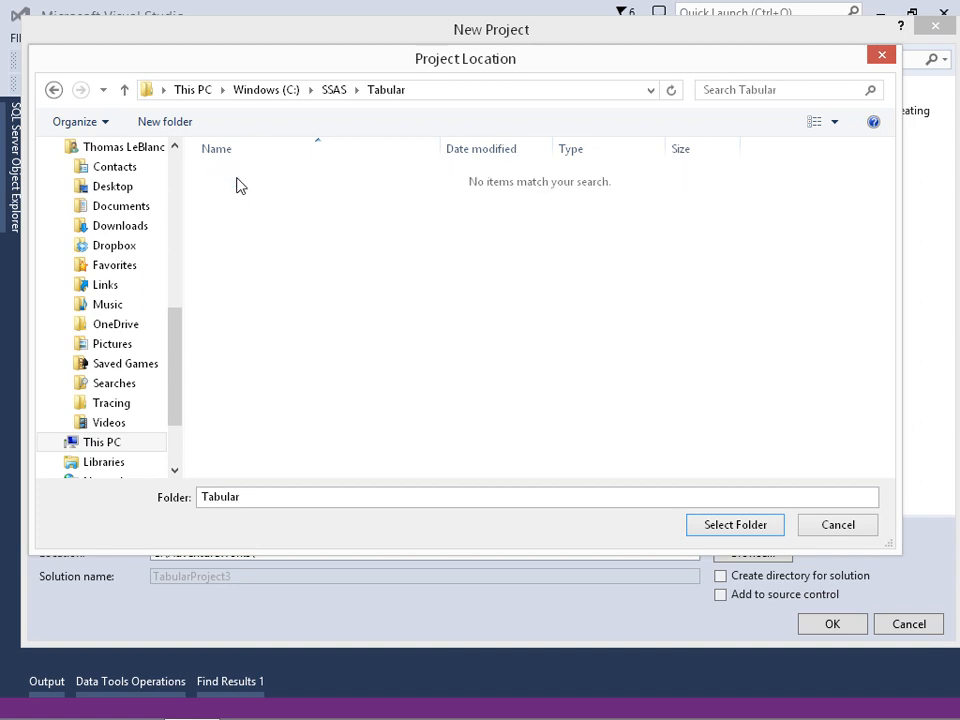
{"action": "left_click", "coordinate": [706, 523]}
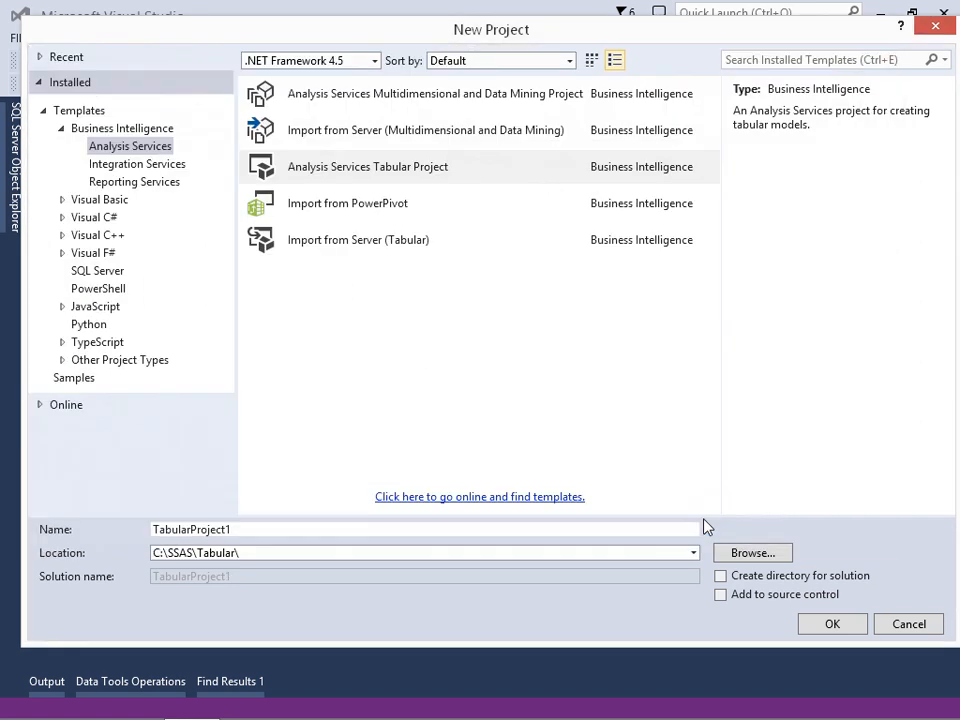
Name the project AdventureWorksDW14, enable creating a directory for the solution, and create the project.
{"action": "double_click", "coordinate": [260, 529]}
{"action": "type", "text": "Ad"}
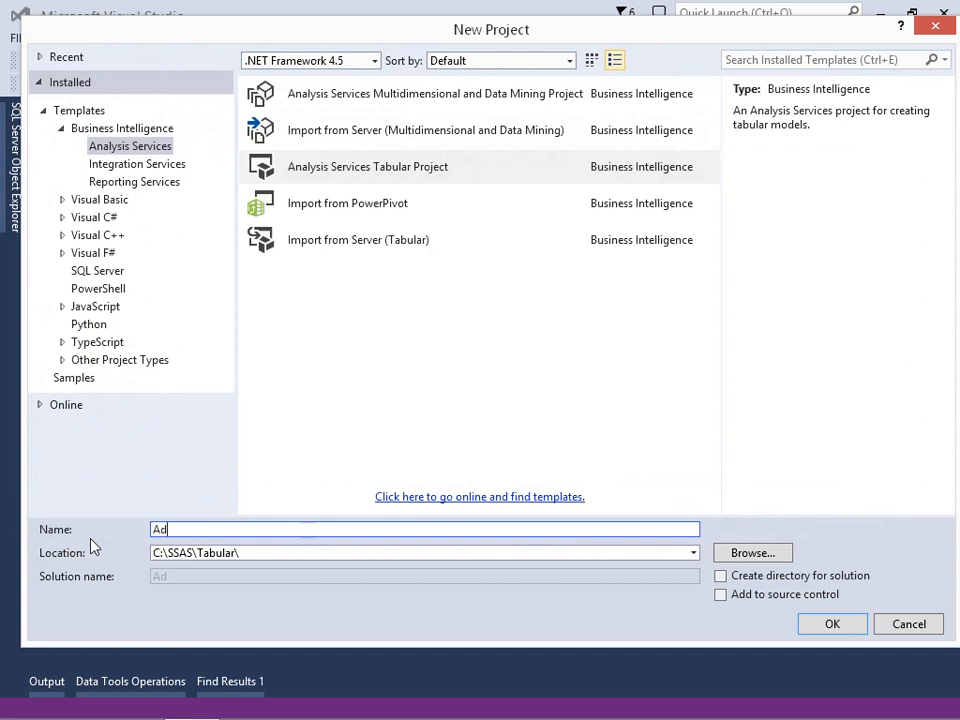
{"action": "type", "text": "ventureWork"}
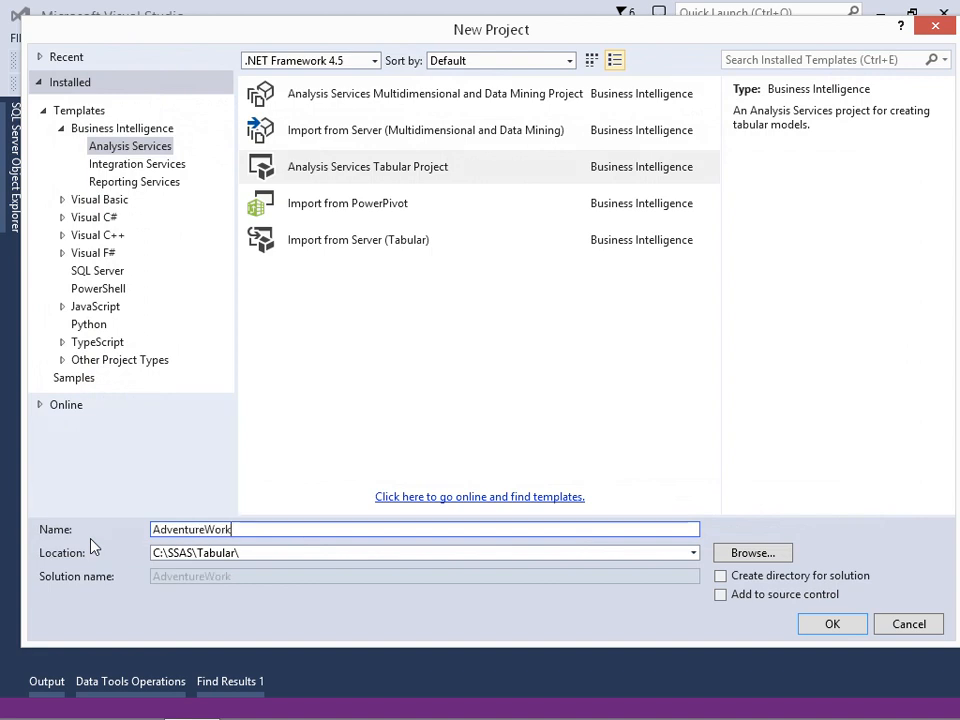
{"action": "type", "text": "sDW14"}
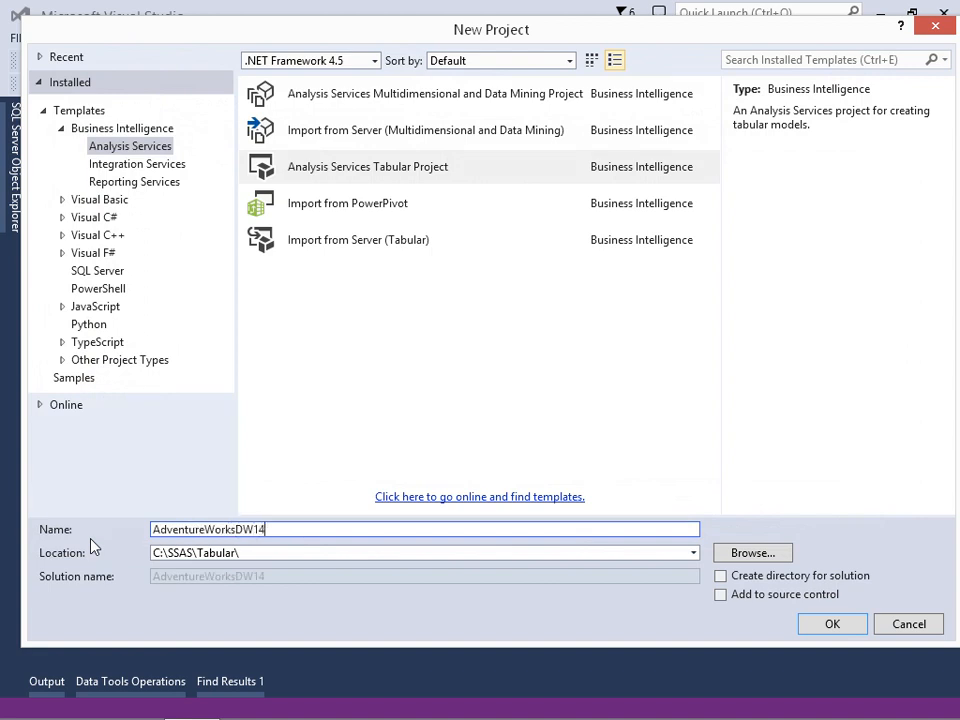
{"action": "left_click", "coordinate": [727, 580]}
{"action": "left_click", "coordinate": [833, 625]}
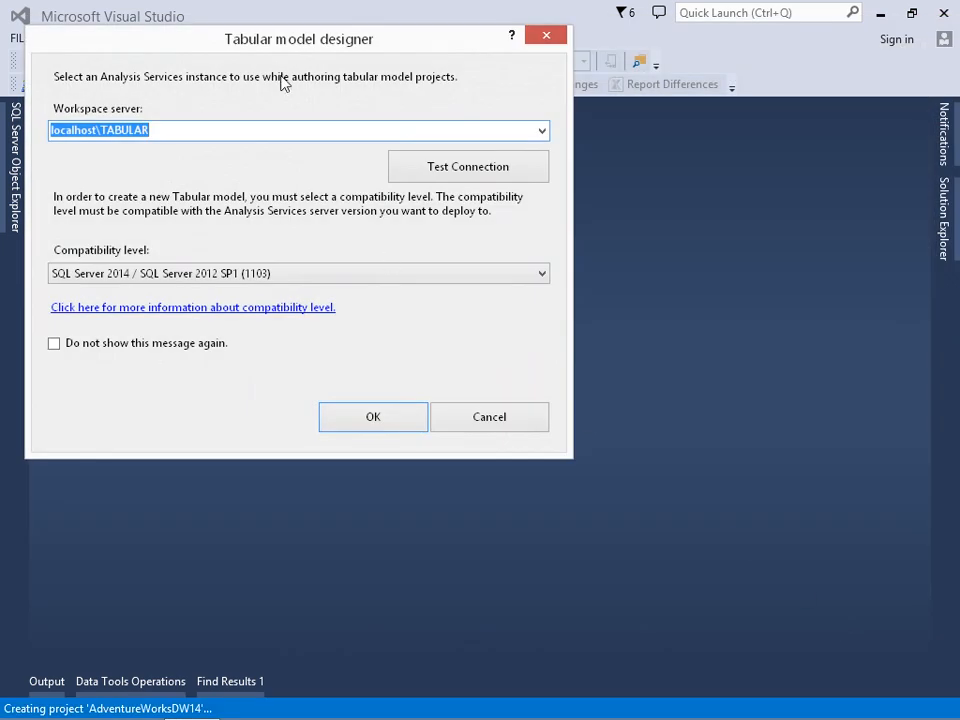
Test the connection to the workspace server localhost\TABULAR for the new tabular model.
{"action": "left_click_drag", "start_coordinate": [251, 43], "coordinate": [321, 81]}
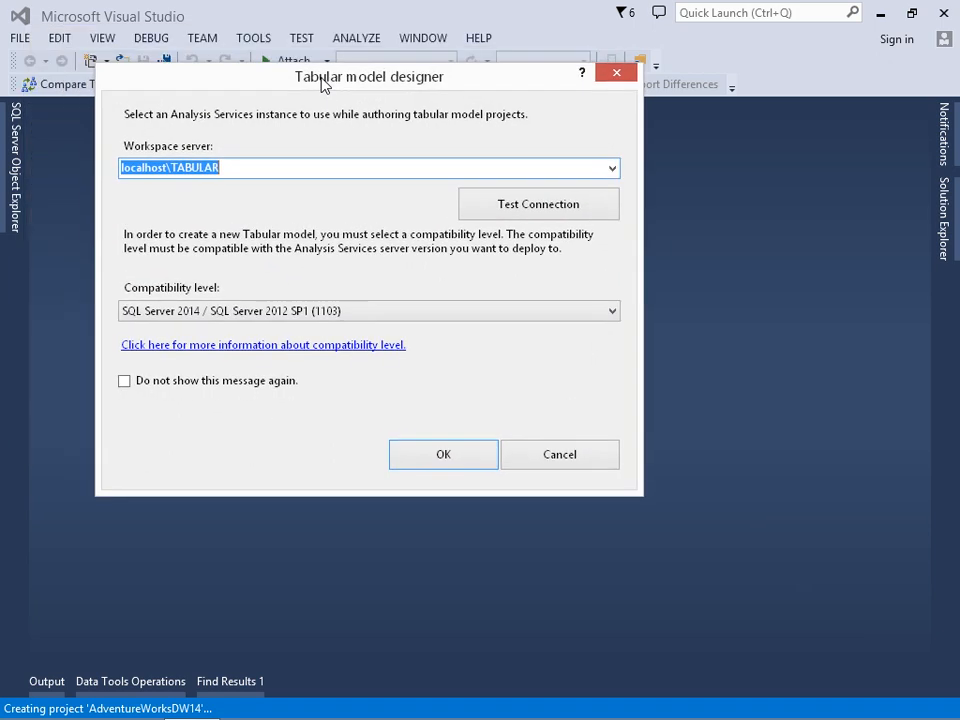
{"action": "left_click", "coordinate": [245, 166]}
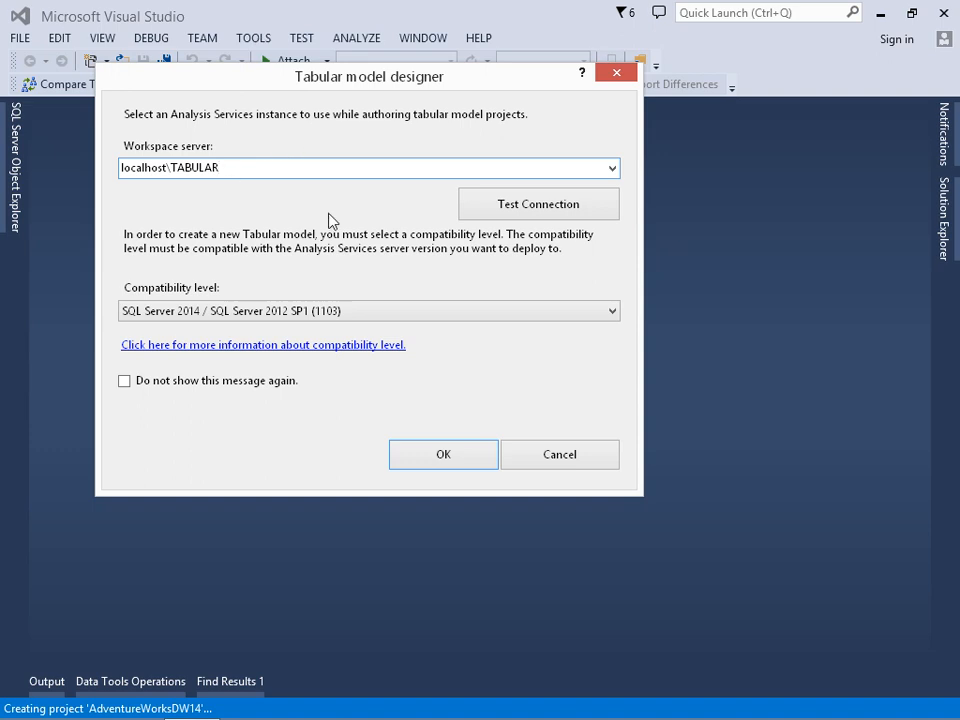
{"action": "left_click", "coordinate": [503, 213]}
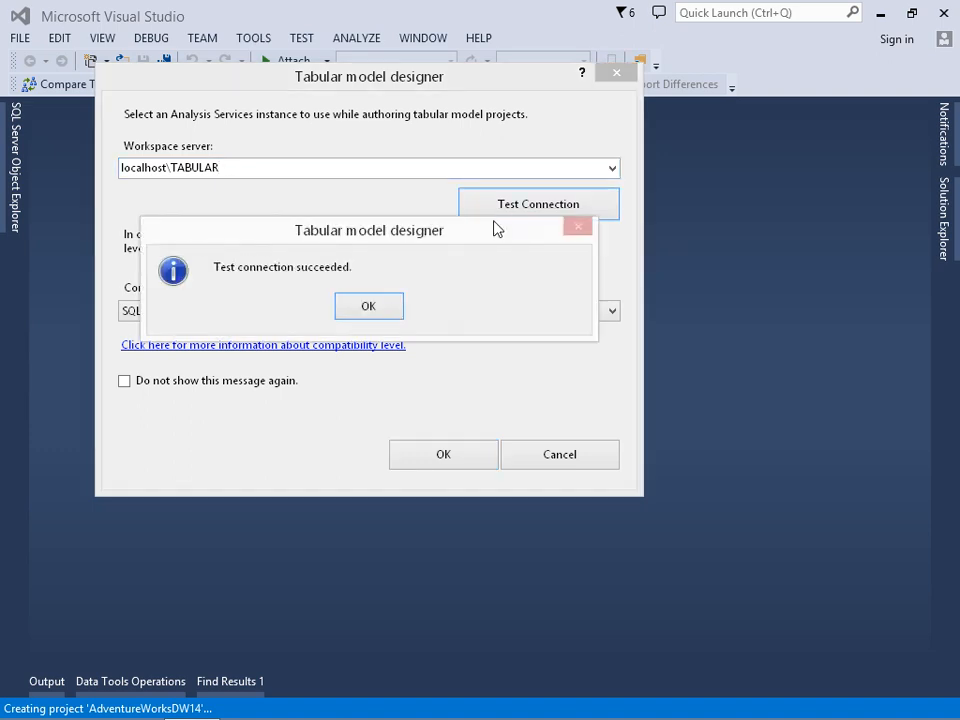
{"action": "left_click", "coordinate": [390, 313]}
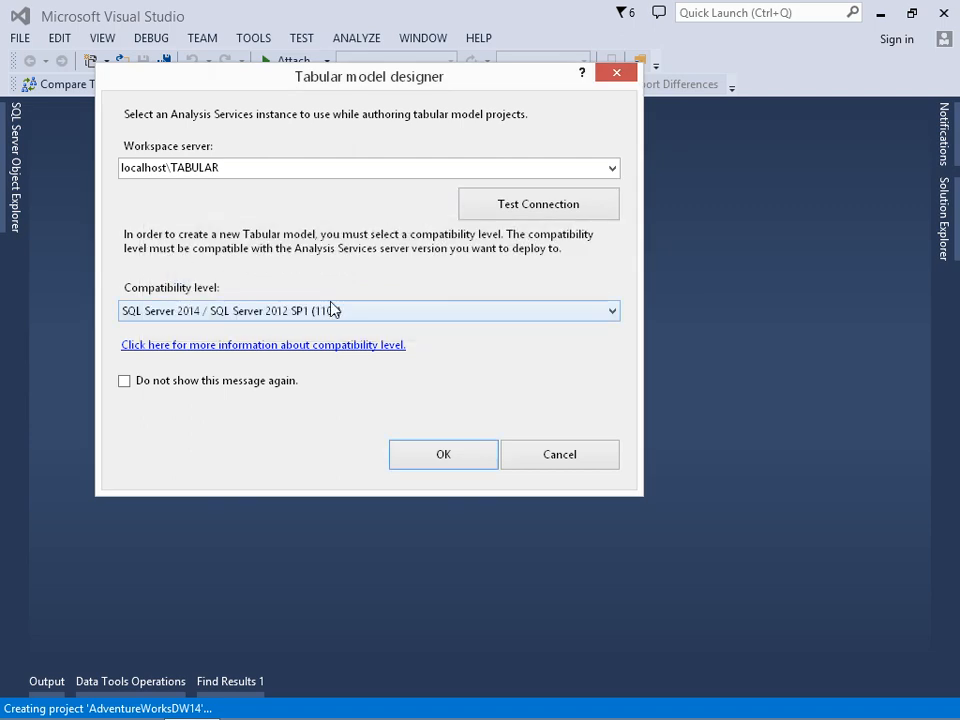
Choose compatibility level SQL Server 2014 / SQL Server 2012 SP1 (1103) and confirm the tabular model settings.
{"action": "left_click", "coordinate": [328, 316]}
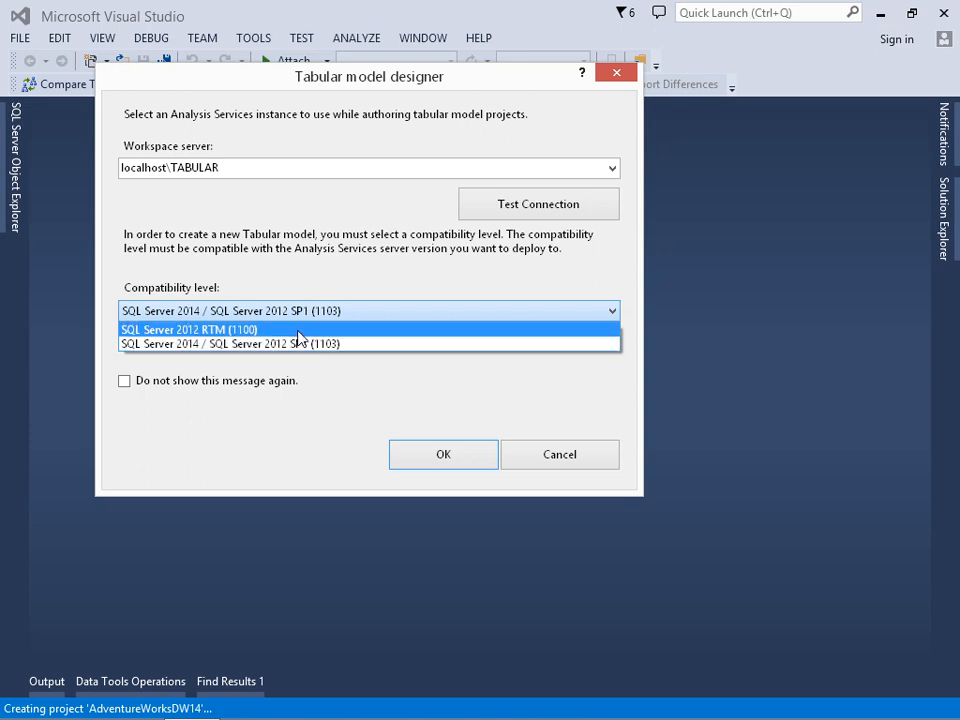
{"action": "left_click", "coordinate": [298, 344]}
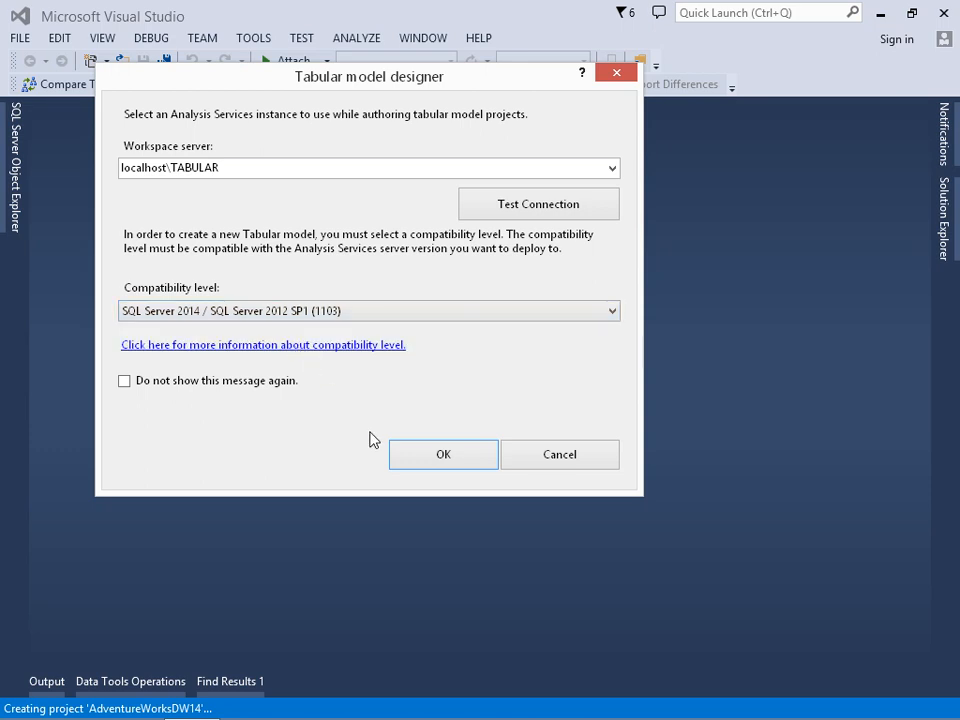
{"action": "left_click", "coordinate": [421, 459]}
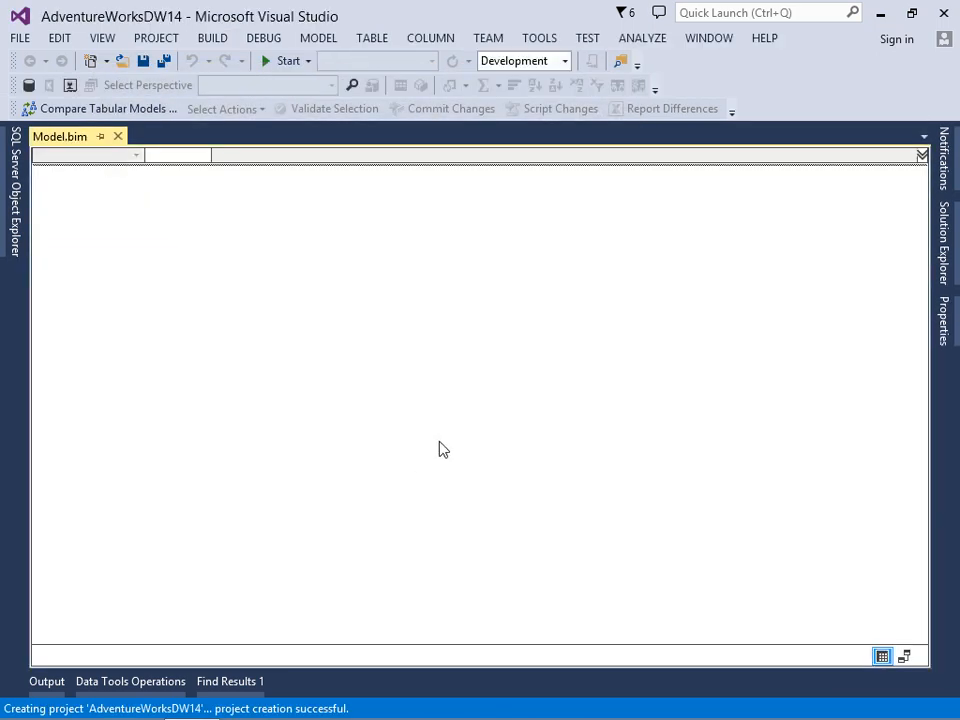
Open the file properties of Model.bim in the AdventureWorksDW14 project to review its backup, retention and server settings.
{"action": "left_click", "coordinate": [944, 252]}
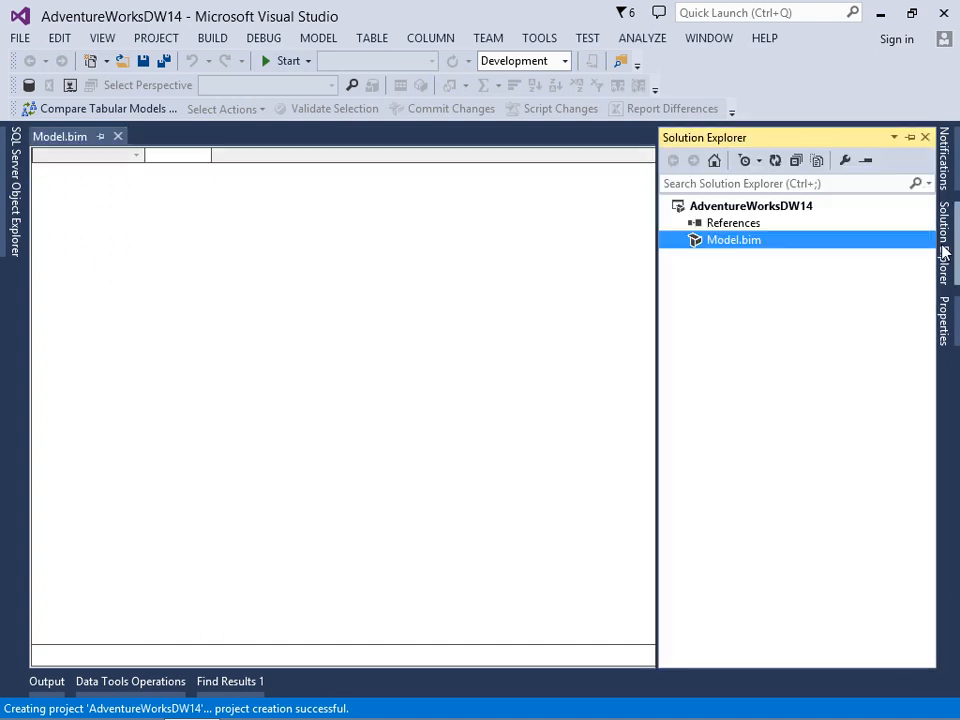
{"action": "right_click", "coordinate": [727, 246]}
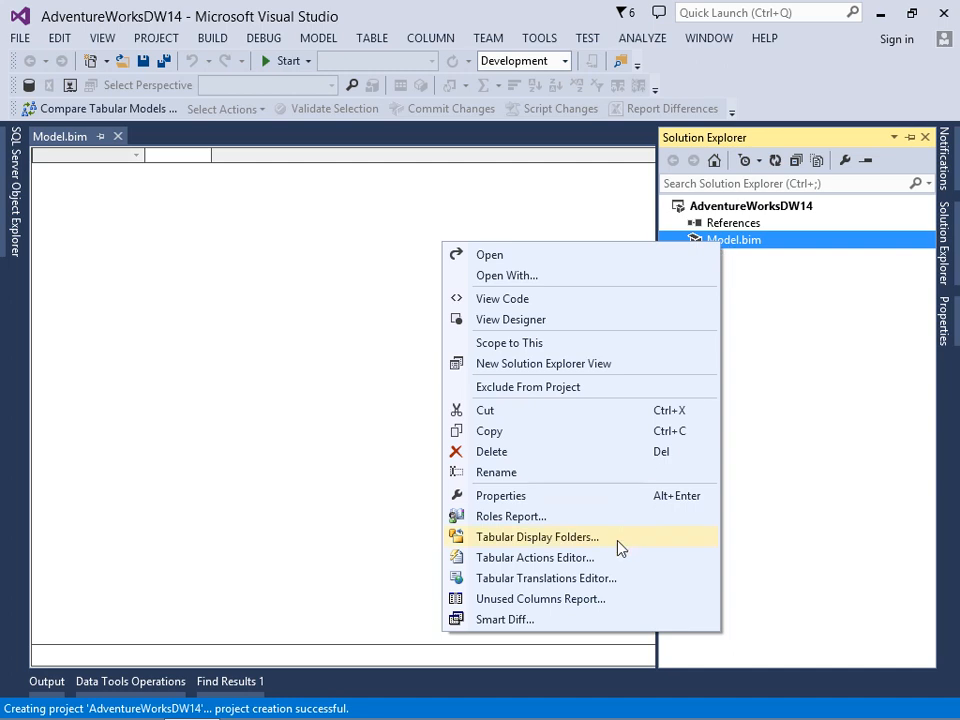
{"action": "left_click", "coordinate": [570, 497]}
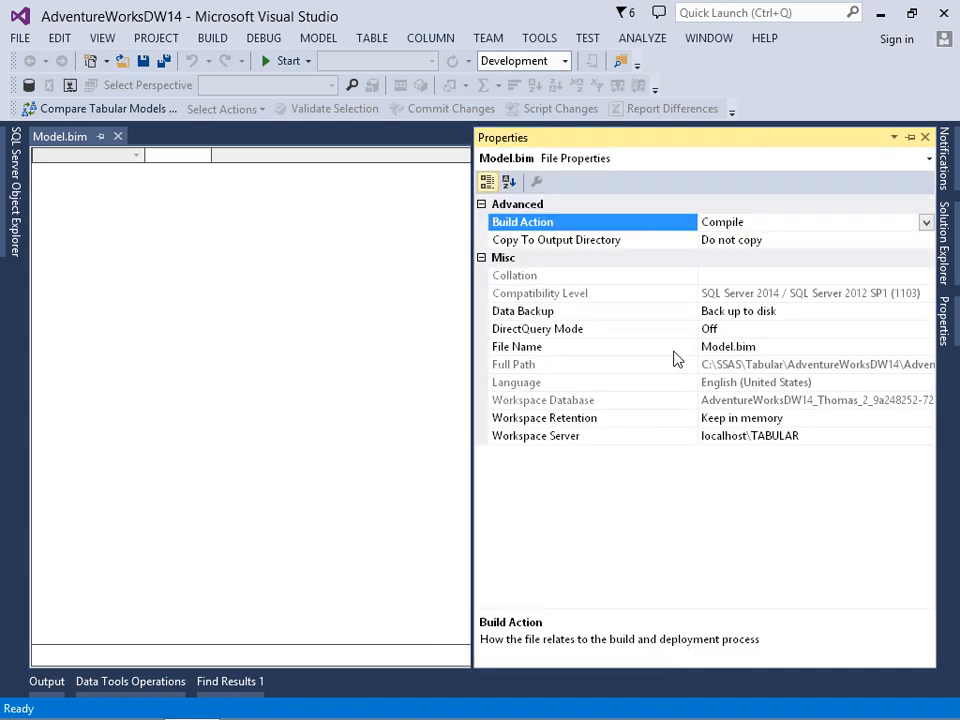
Examine the Data Backup, DirectQuery Mode, Workspace Retention and Workspace Server properties of Model.bim.
{"action": "left_click", "coordinate": [794, 311]}
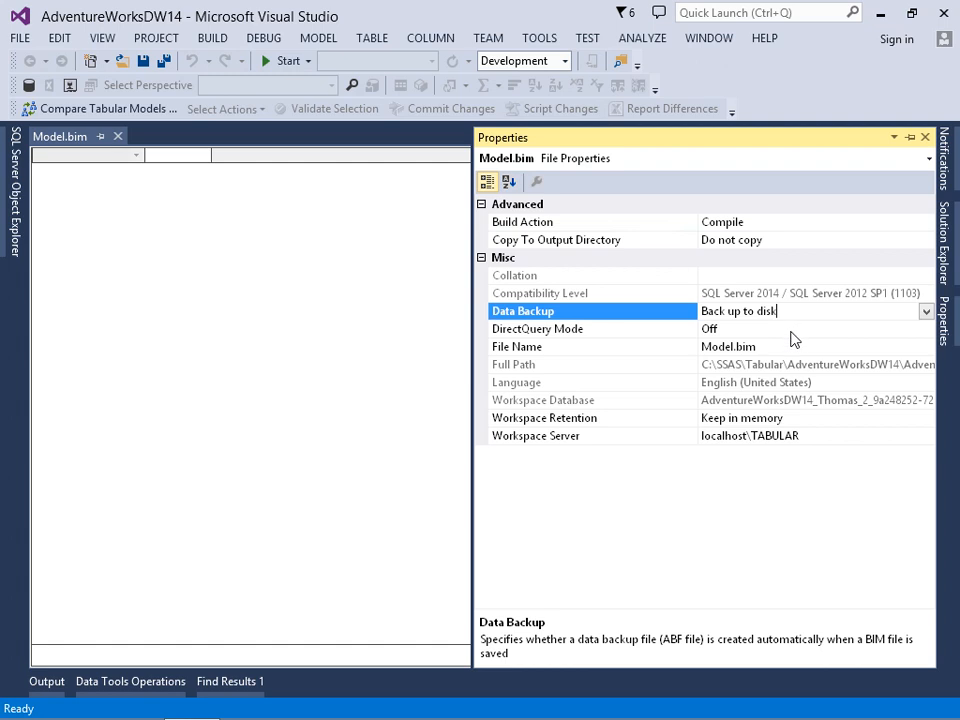
{"action": "left_click", "coordinate": [792, 330]}
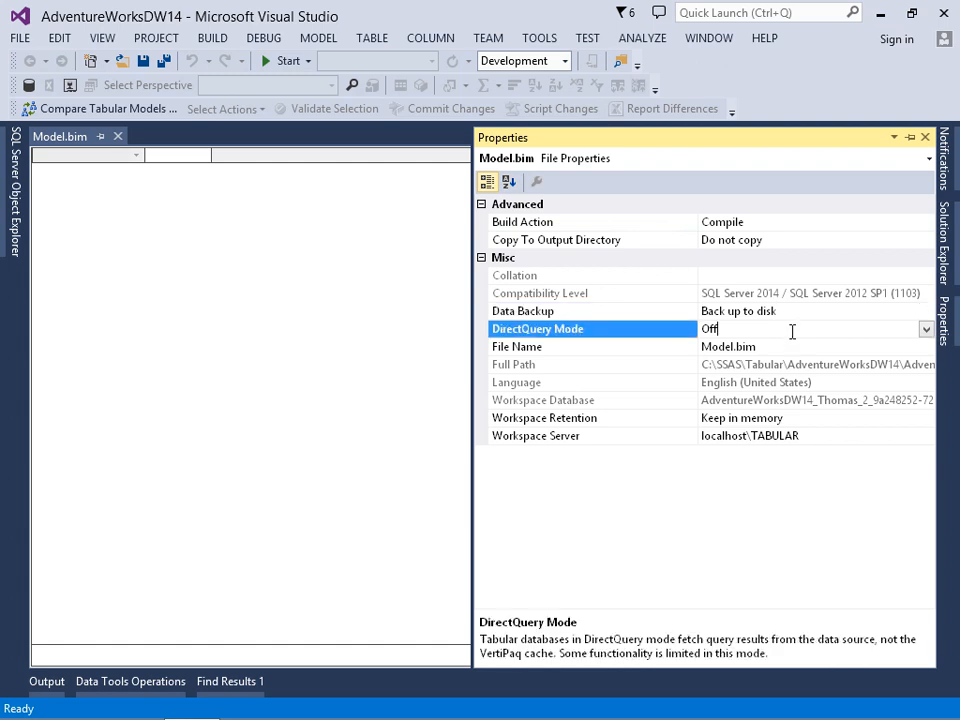
{"action": "left_click", "coordinate": [810, 420]}
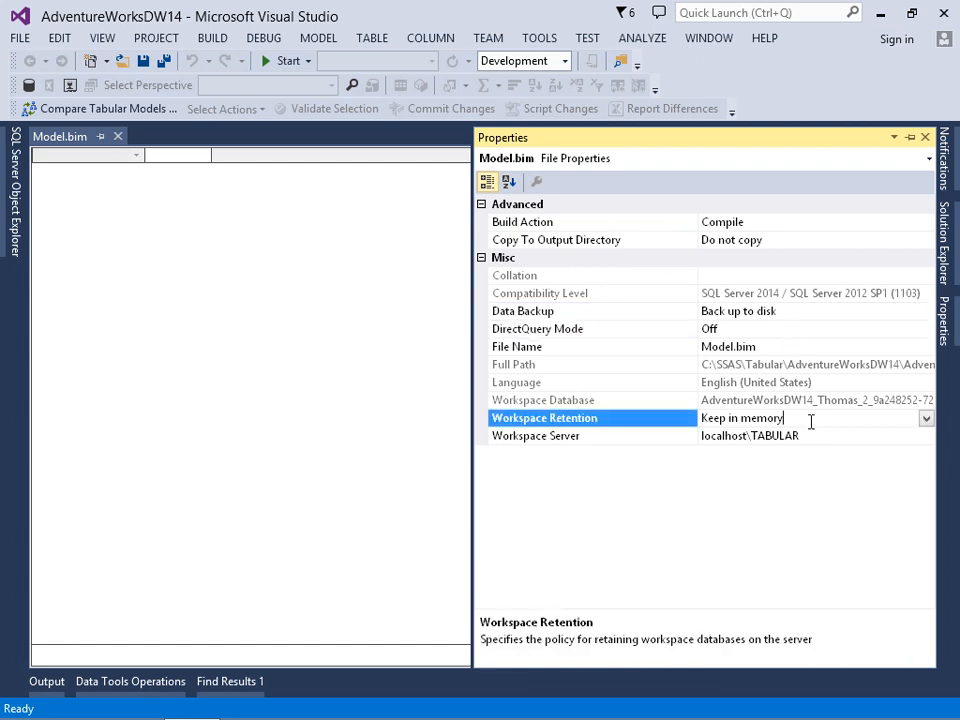
{"action": "left_click", "coordinate": [824, 436]}
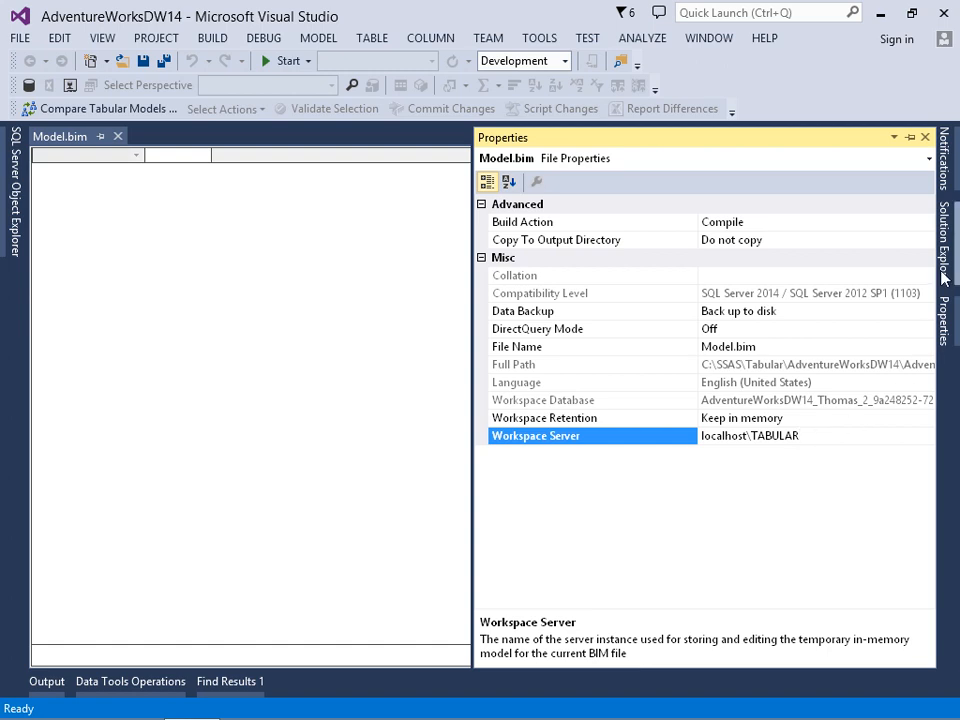
Open the AdventureWorksDW14 project's property pages and review the deployment query mode, server and database settings.
{"action": "left_click", "coordinate": [941, 235]}
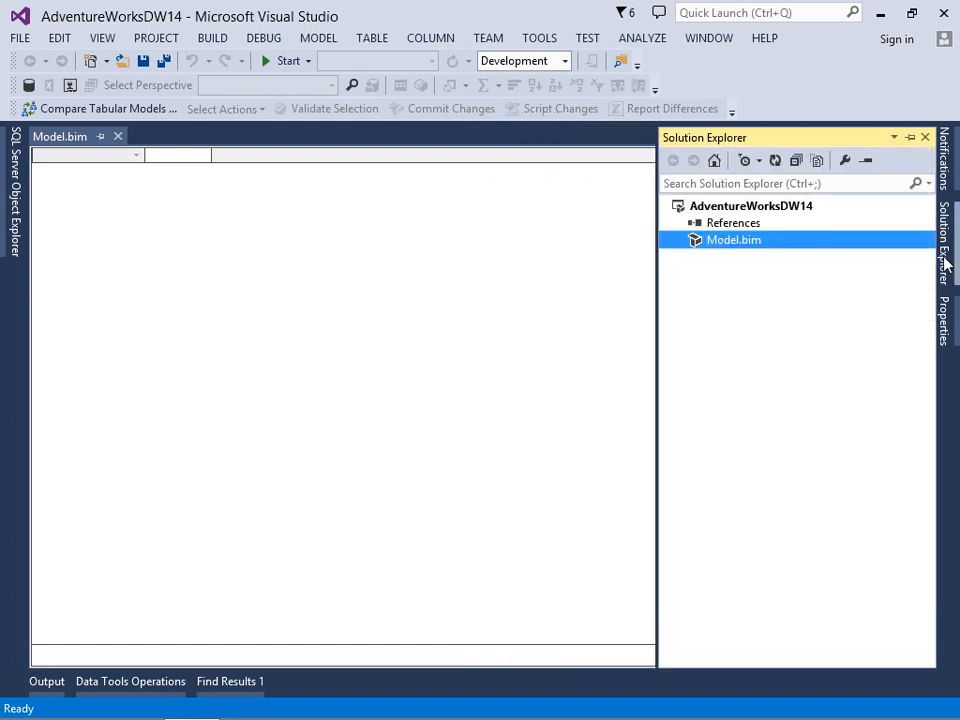
{"action": "right_click", "coordinate": [748, 205]}
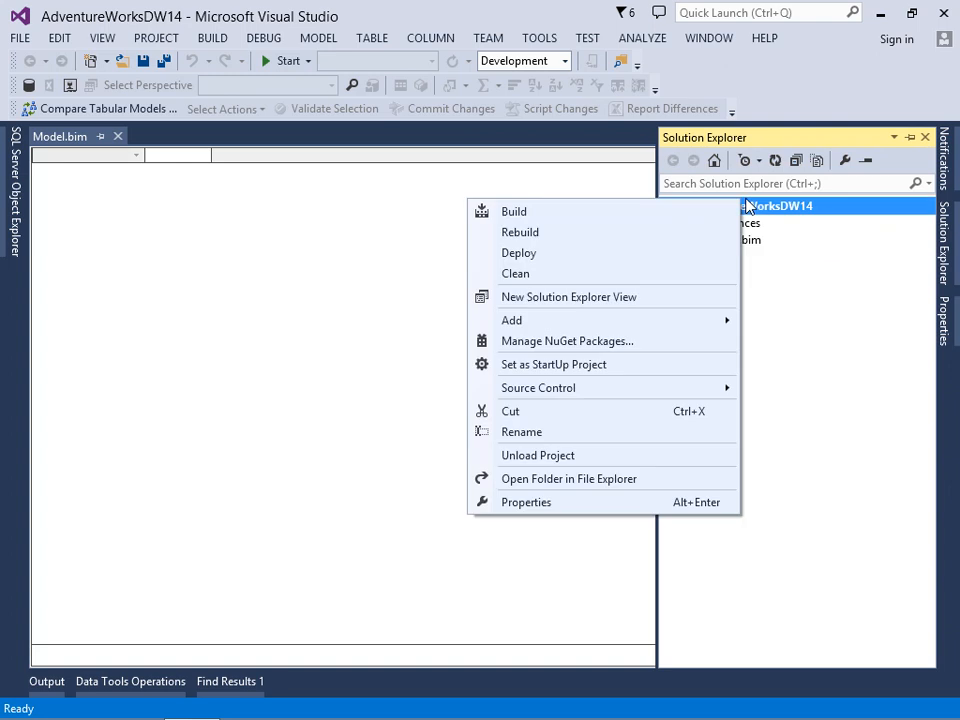
{"action": "left_click", "coordinate": [553, 509]}
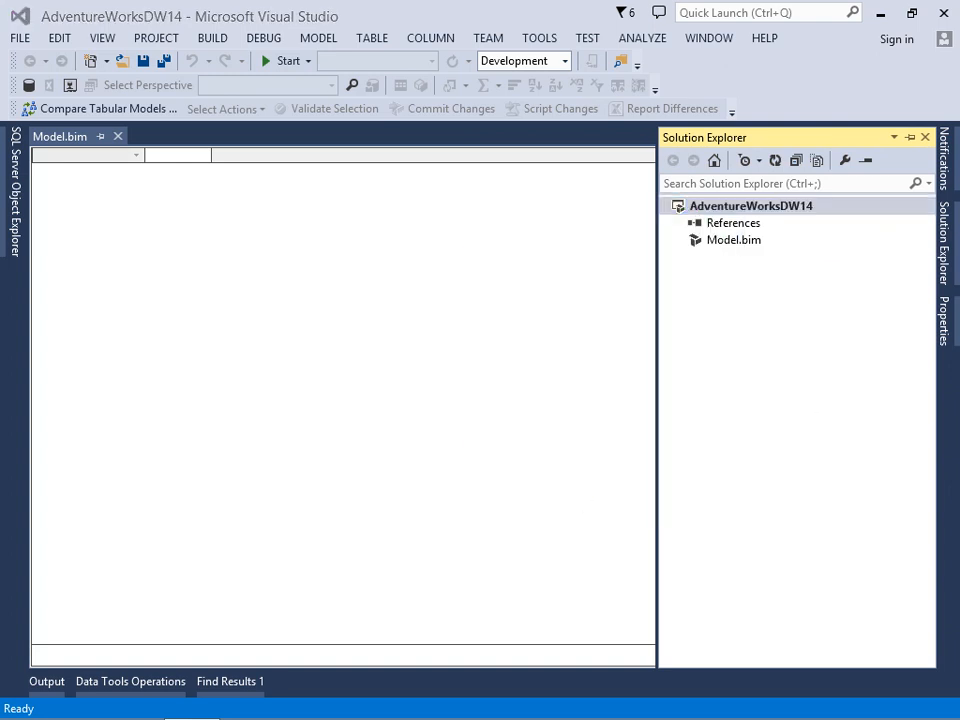
{"action": "left_click_drag", "start_coordinate": [246, 315], "coordinate": [170, 155]}
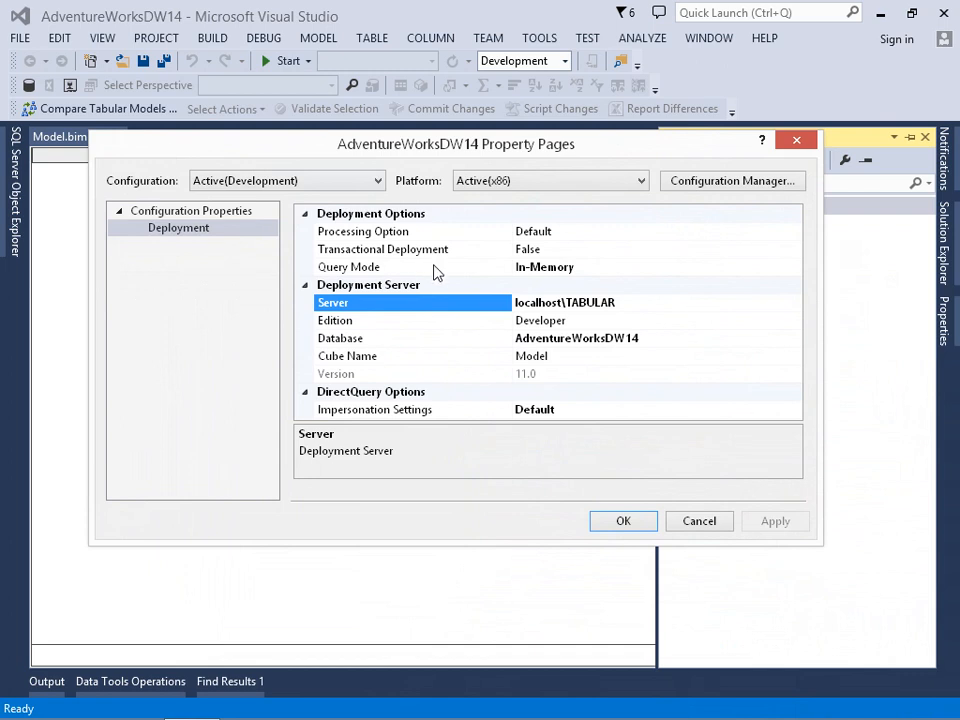
{"action": "left_click", "coordinate": [528, 267]}
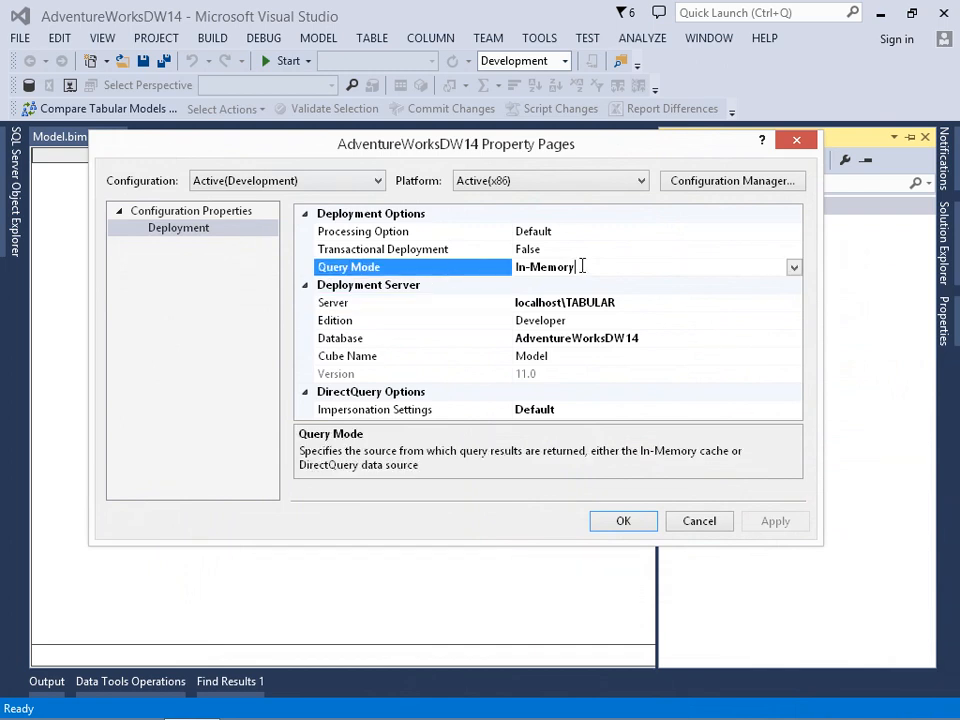
{"action": "left_click", "coordinate": [480, 303]}
{"action": "left_click", "coordinate": [632, 302]}
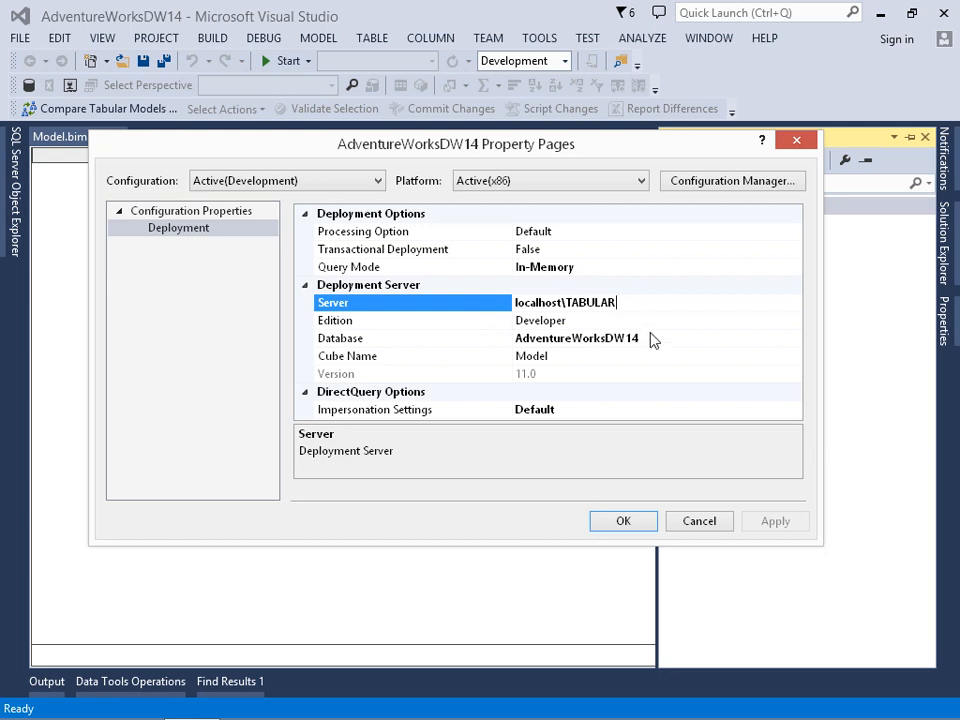
{"action": "left_click", "coordinate": [652, 340]}
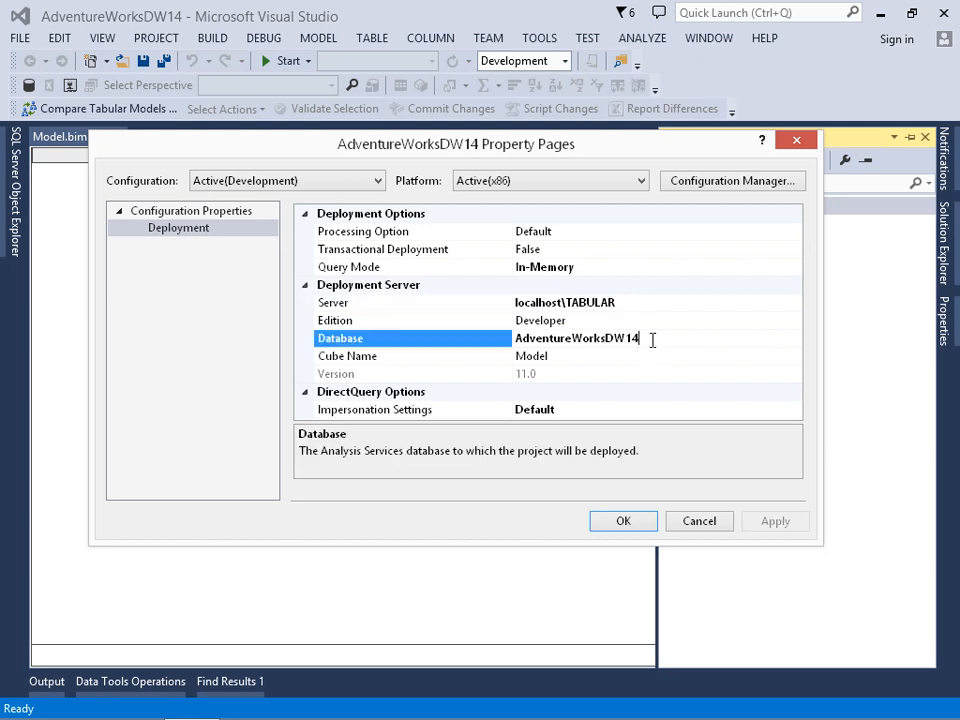